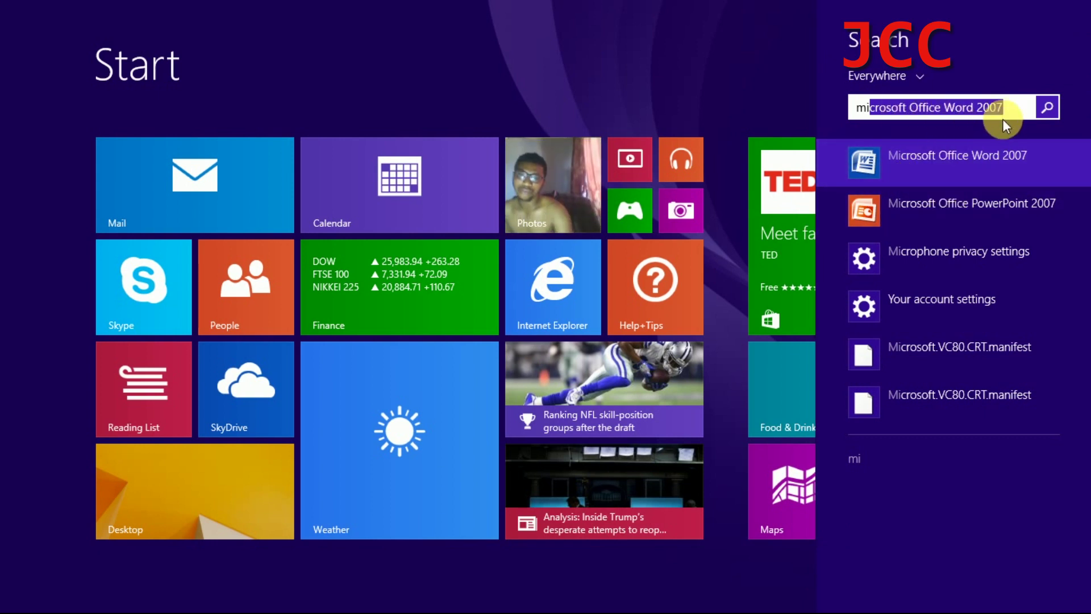
# Step: Launch Microsoft Office Word 2007 from the Start screen search results
pyautogui.click(943, 157)
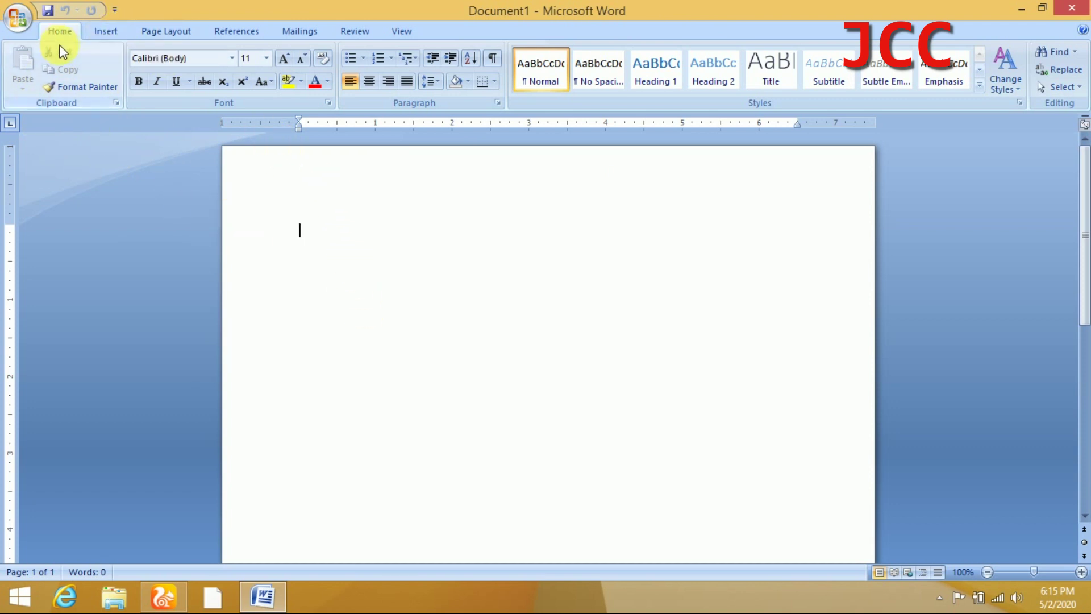
# Step: Open the document 'ICT JHS 1 Lesson 1' from the Documents folder
pyautogui.click(13, 24)
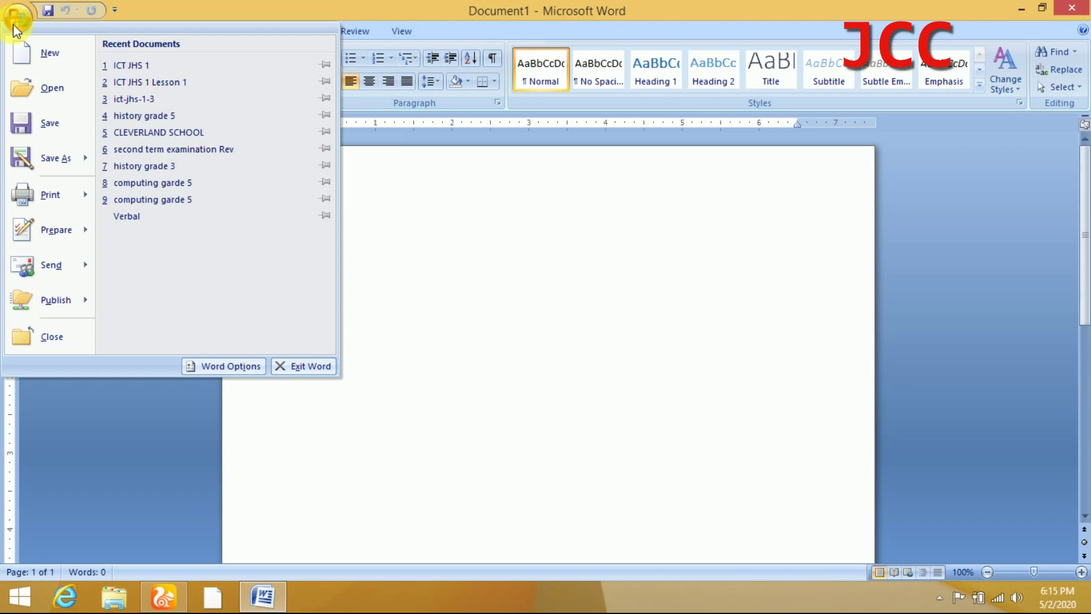
pyautogui.click(52, 90)
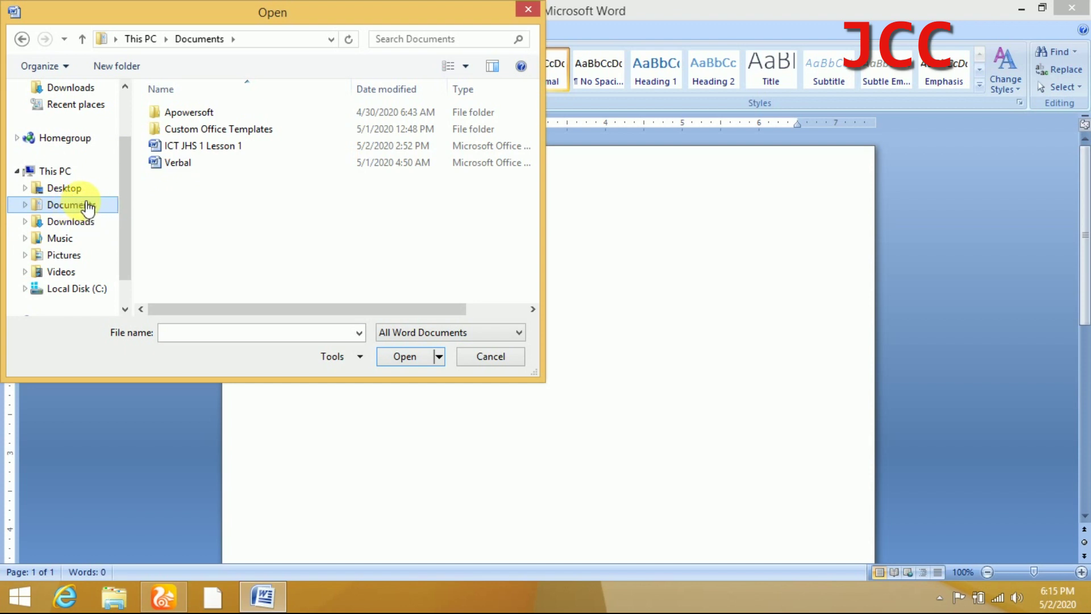
pyautogui.click(104, 208)
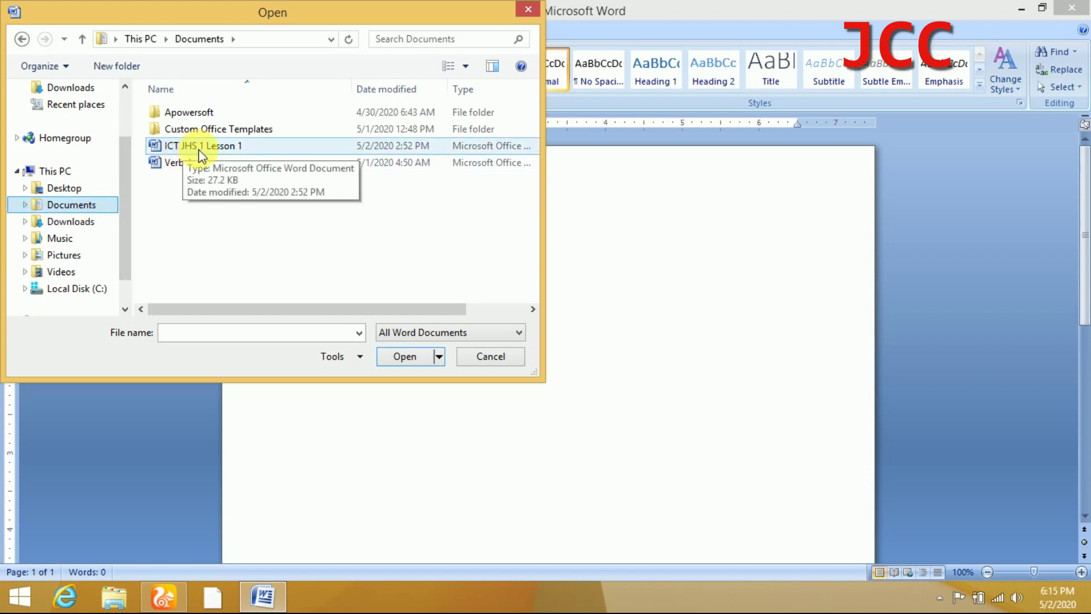
pyautogui.click(217, 148)
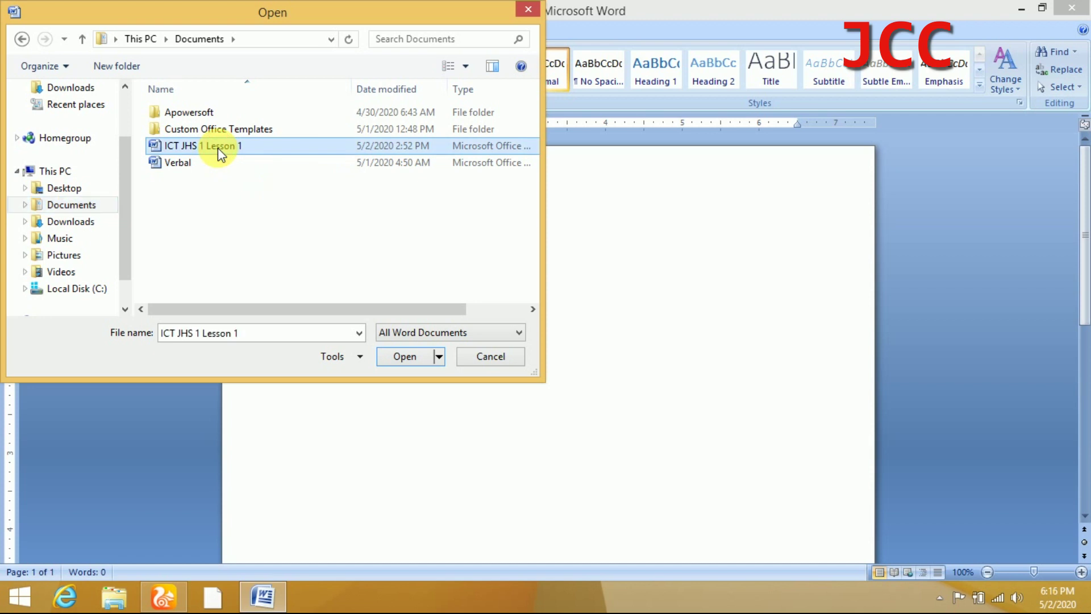
pyautogui.click(404, 357)
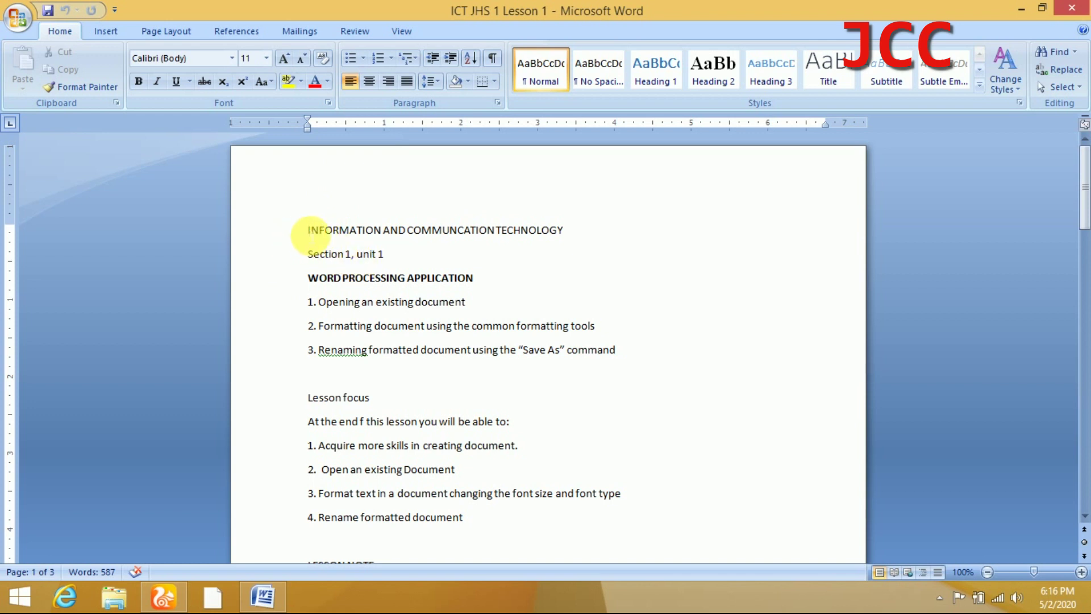
# Step: Set the text from the title through the lesson objectives to Times New Roman, 16 pt
pyautogui.moveTo(307, 231); pyautogui.dragTo(586, 535)
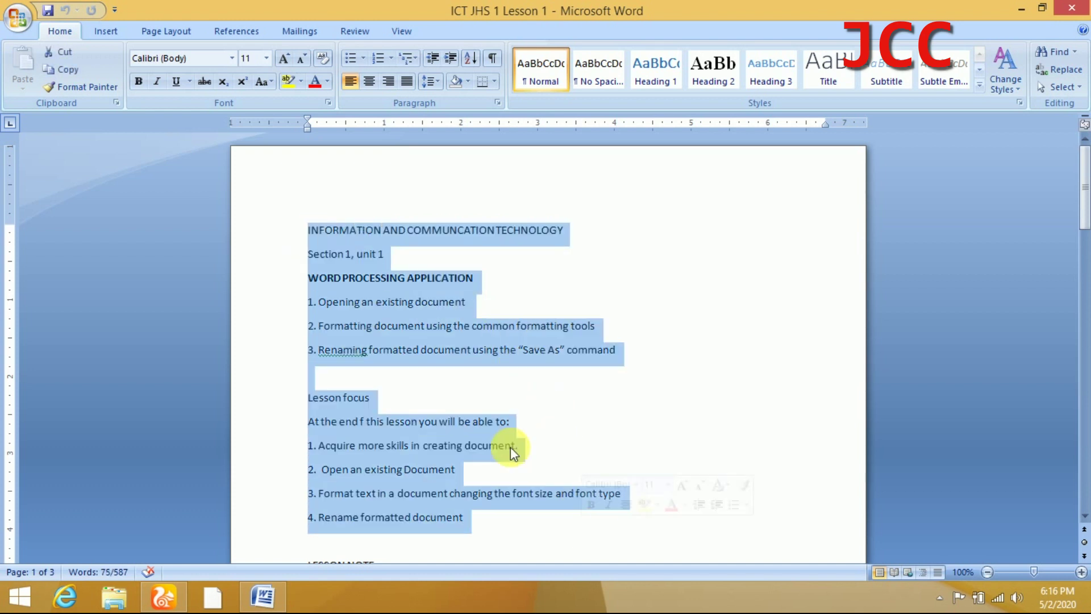
pyautogui.click(267, 60)
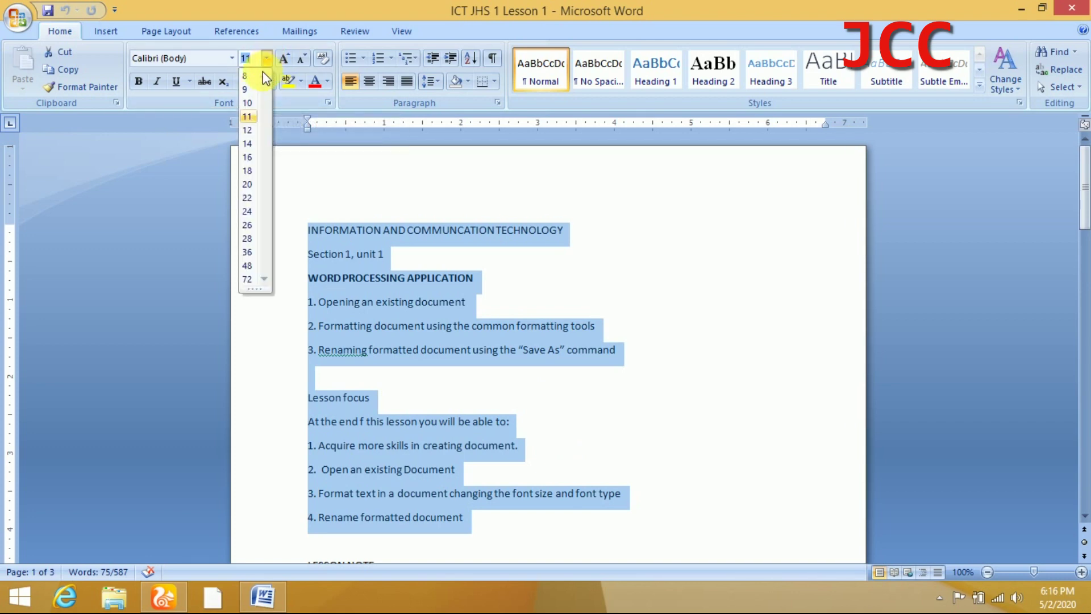
pyautogui.click(250, 157)
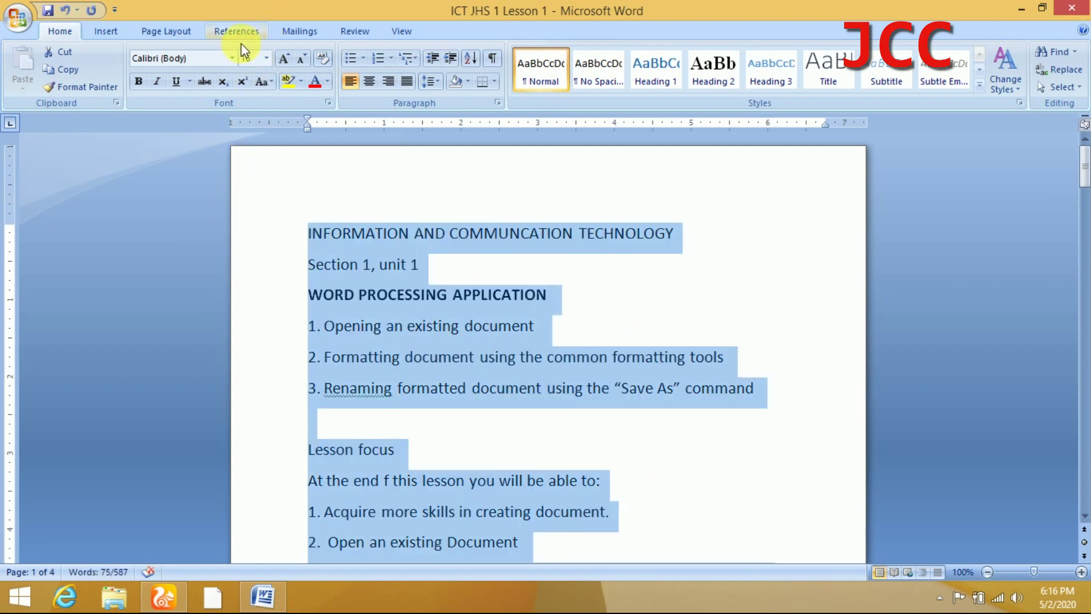
pyautogui.click(232, 59)
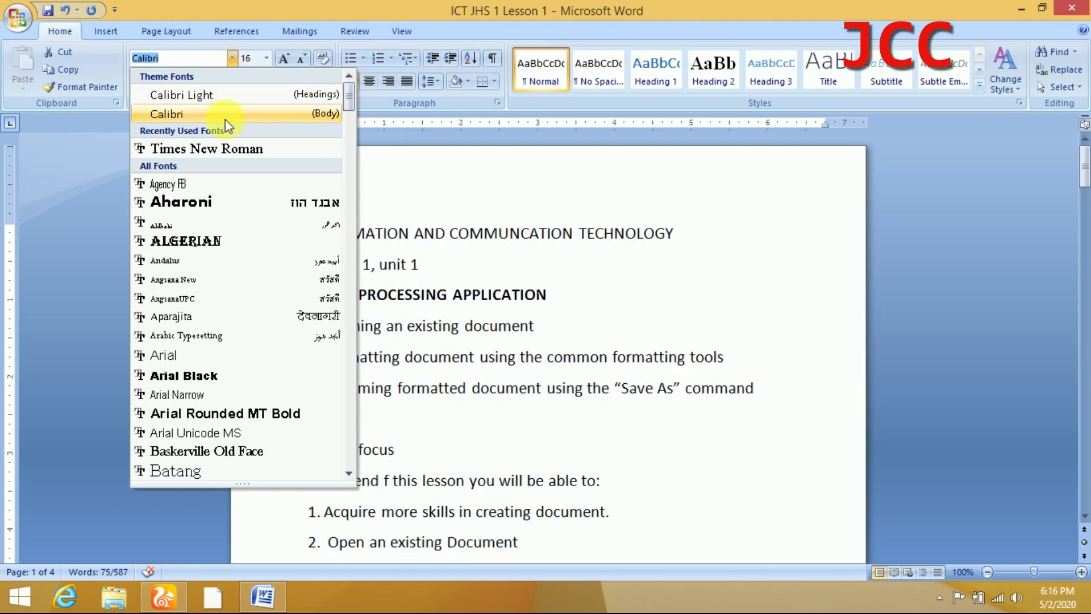
pyautogui.click(227, 148)
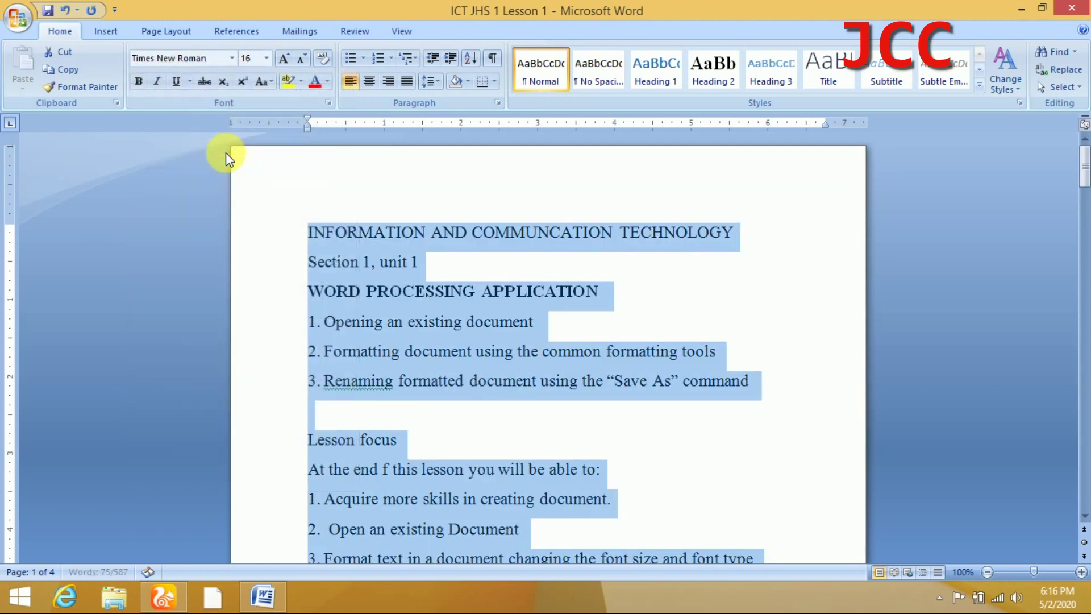
pyautogui.click(288, 186)
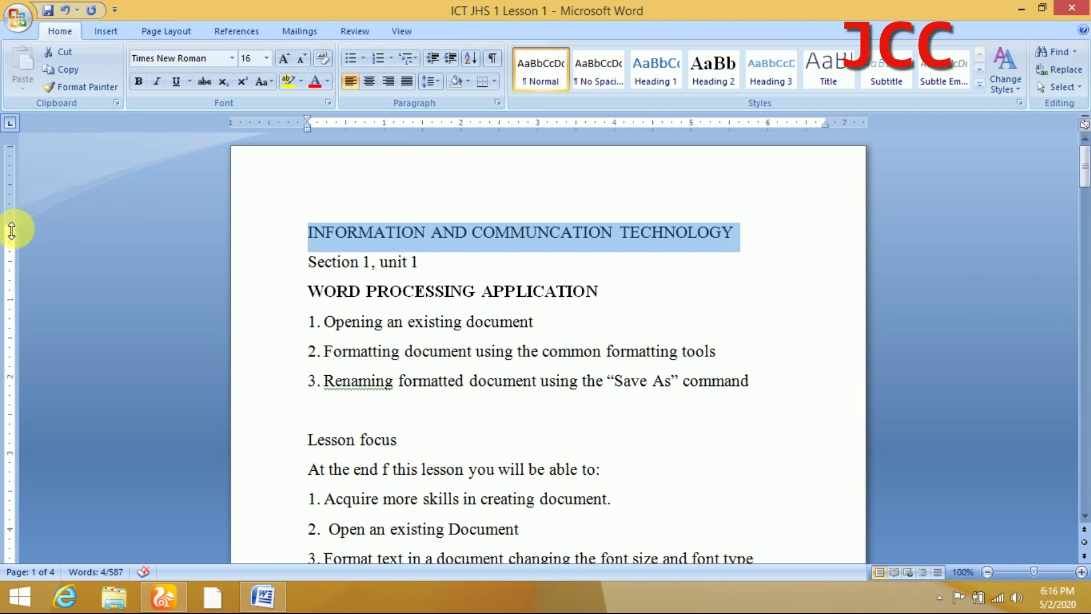
# Step: Reduce the top margin and make the title INFORMATION AND COMMUNCATION TECHNOLOGY red
pyautogui.moveTo(11, 232); pyautogui.dragTo(8, 175)
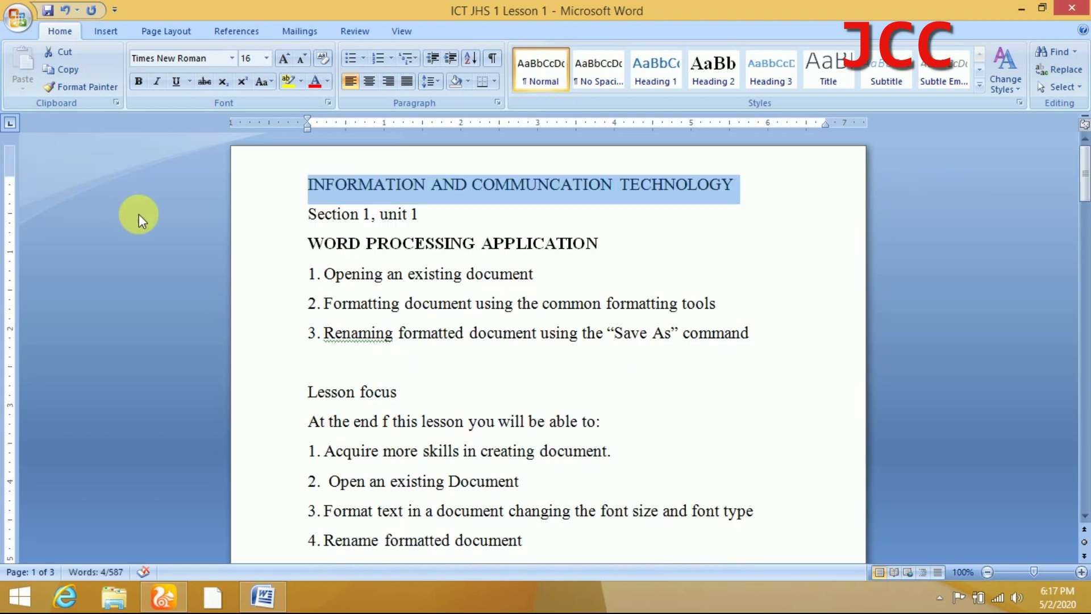
pyautogui.moveTo(351, 217); pyautogui.dragTo(676, 185)
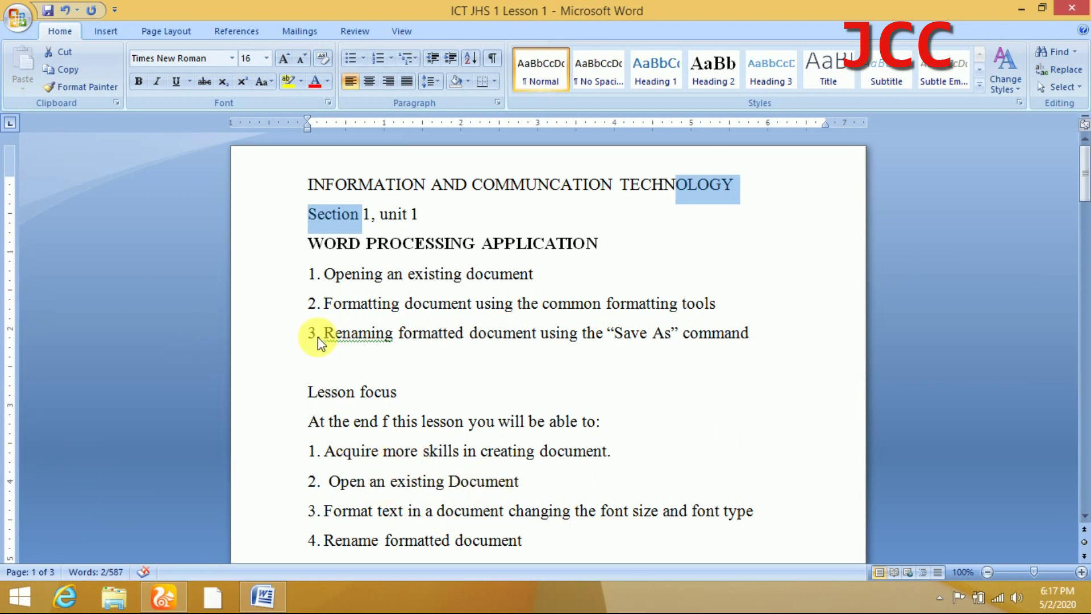
pyautogui.click(307, 185)
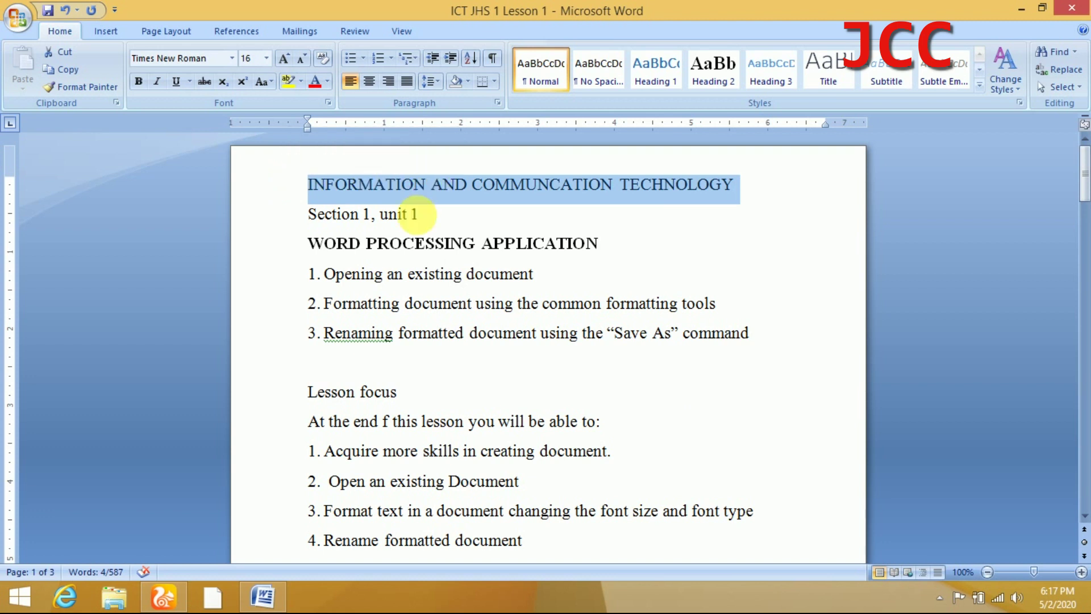
pyautogui.click(331, 83)
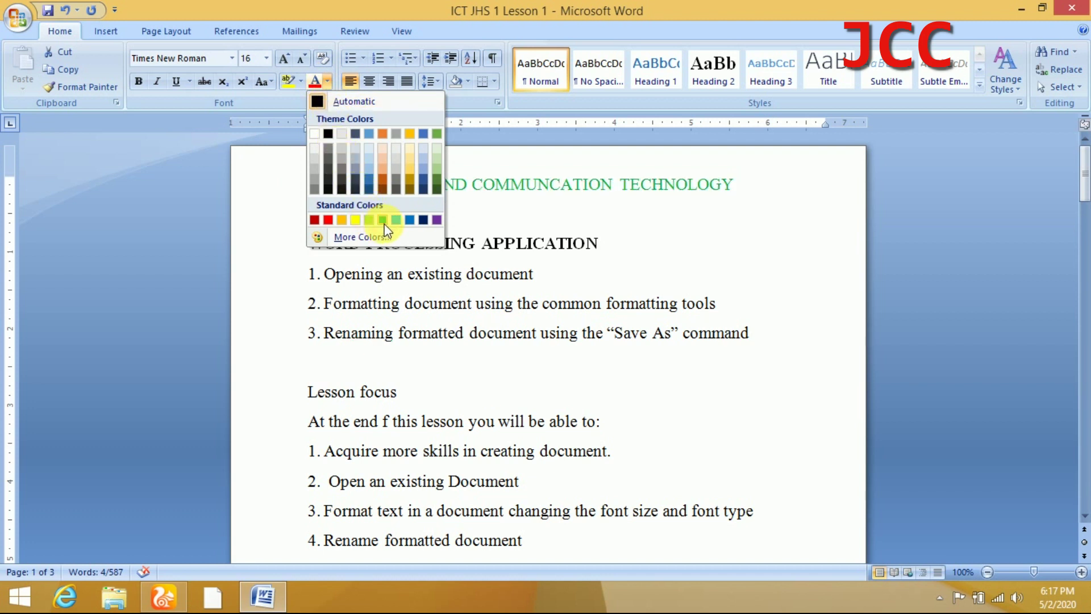
pyautogui.click(330, 220)
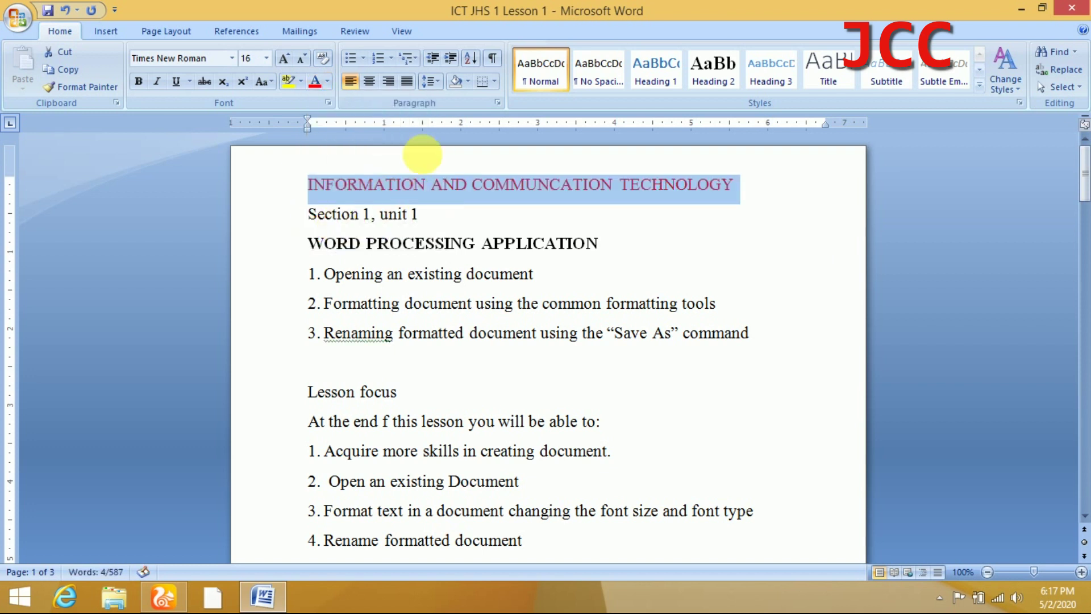
pyautogui.click(267, 58)
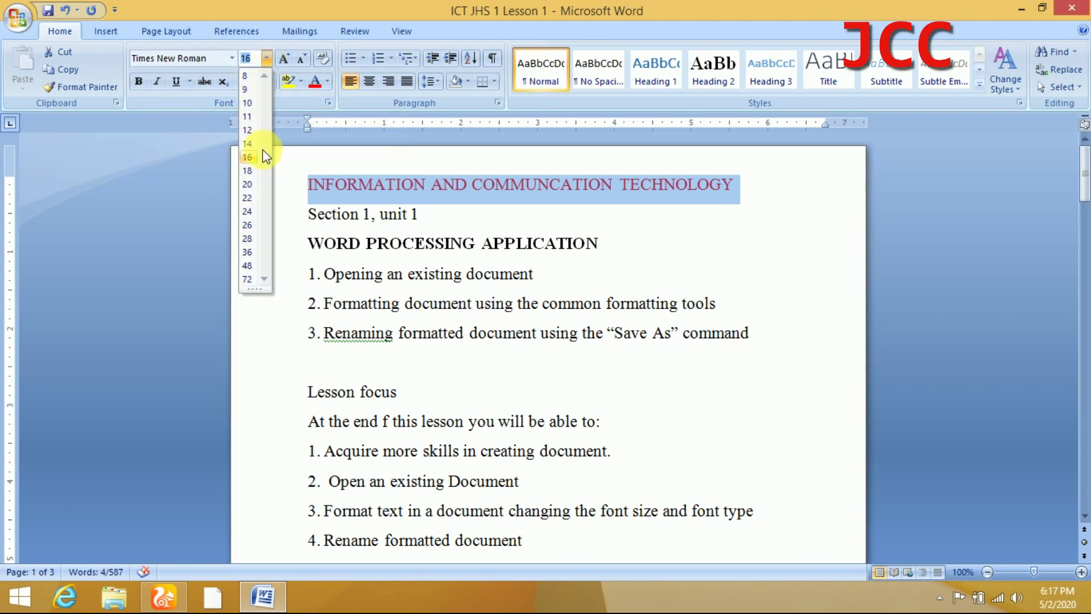
# Step: Enlarge the red title to 20 pt and centre it on the page
pyautogui.click(254, 184)
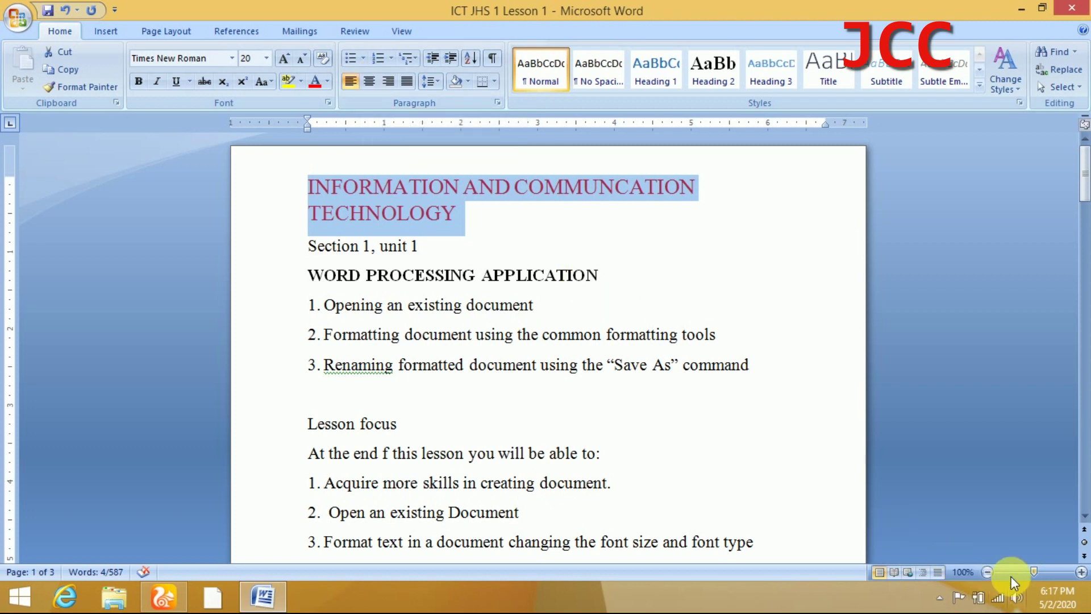
pyautogui.moveTo(1033, 568); pyautogui.dragTo(1036, 570)
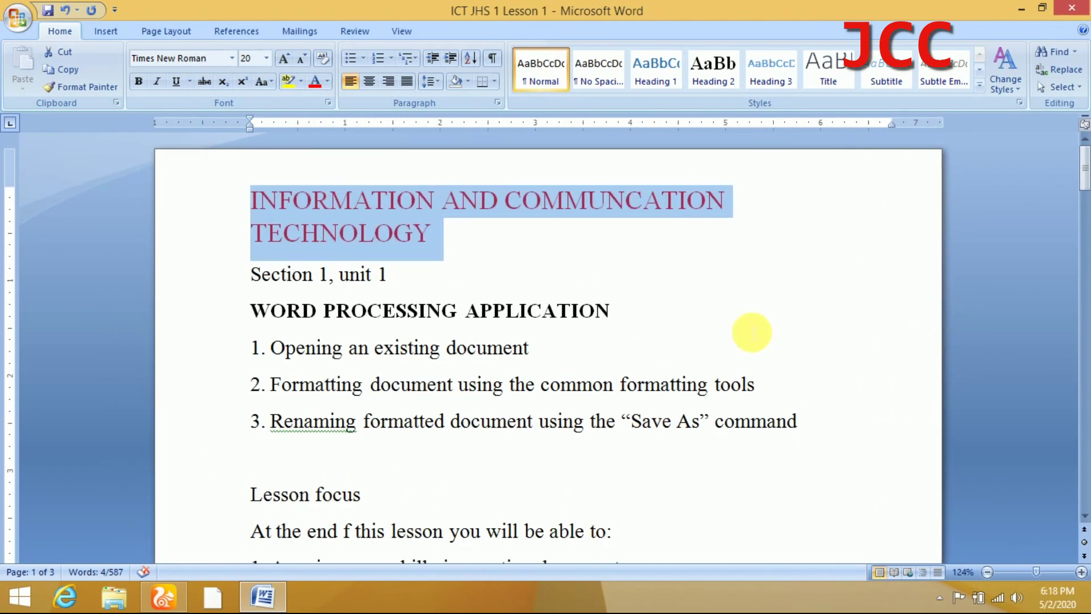
pyautogui.click(369, 83)
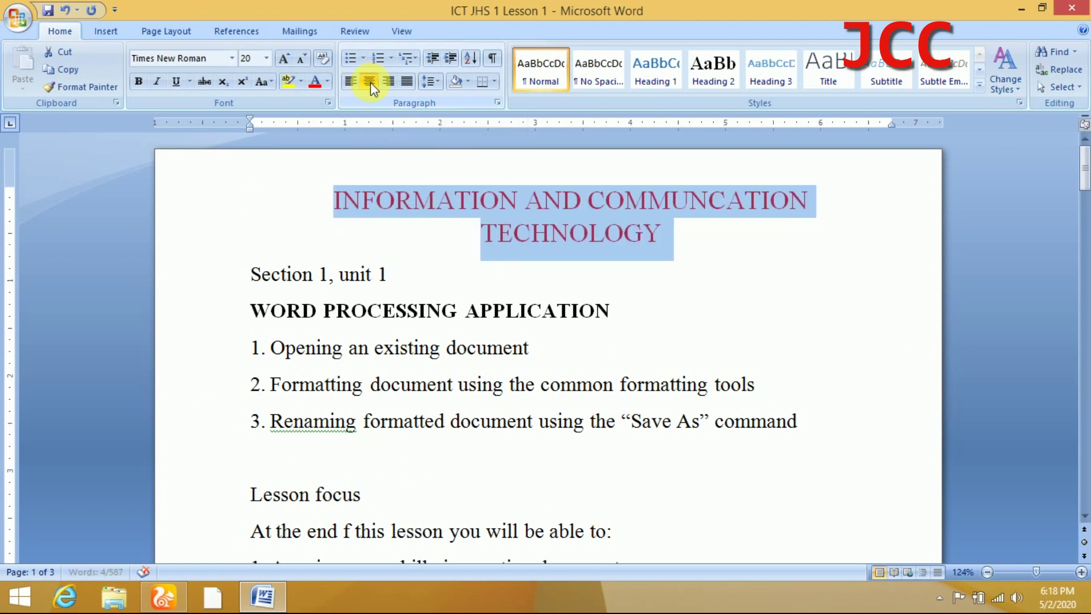
pyautogui.click(362, 284)
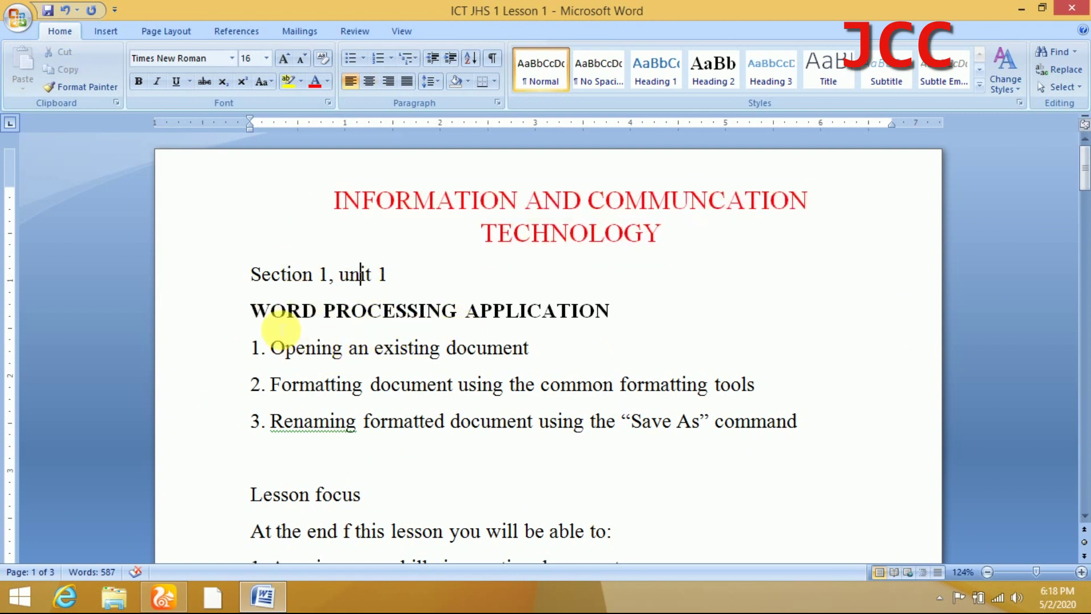
pyautogui.moveTo(253, 310); pyautogui.dragTo(669, 325)
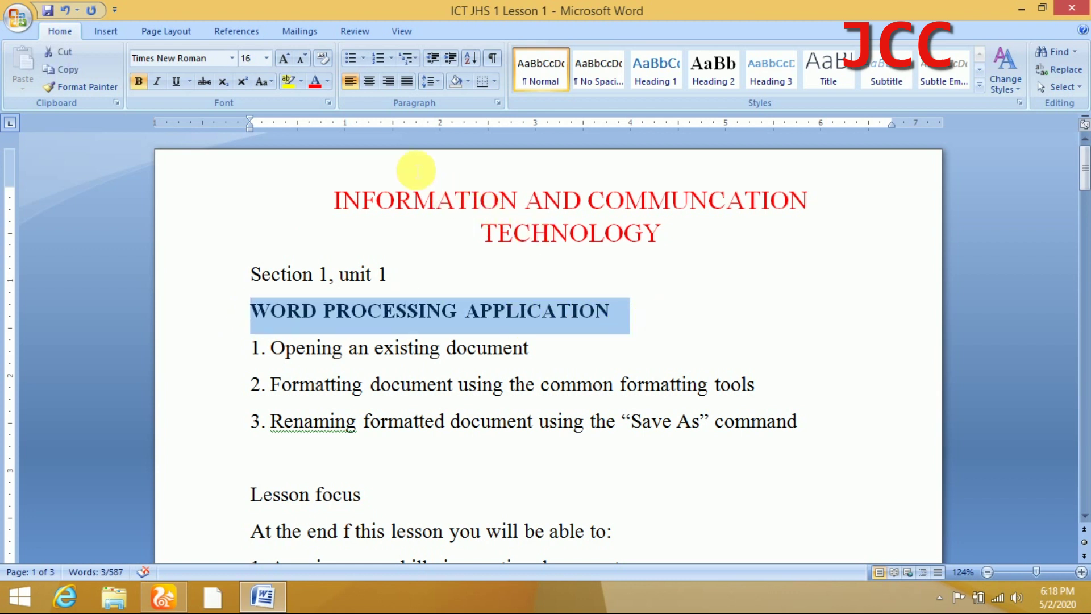
# Step: Colour the WORD PROCESSING APPLICATION subheading green
pyautogui.click(328, 83)
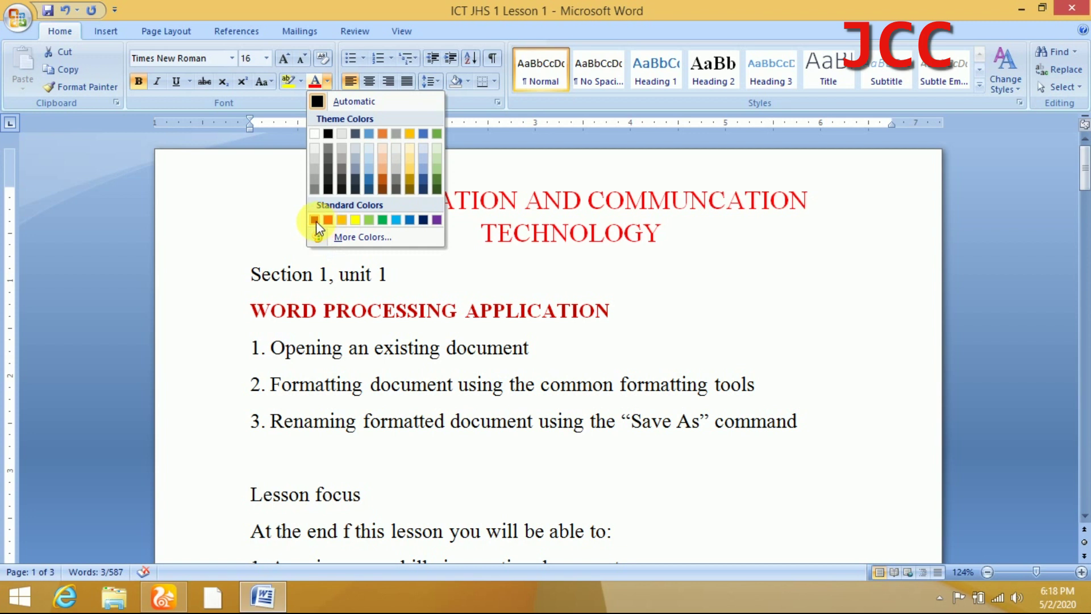
pyautogui.click(384, 220)
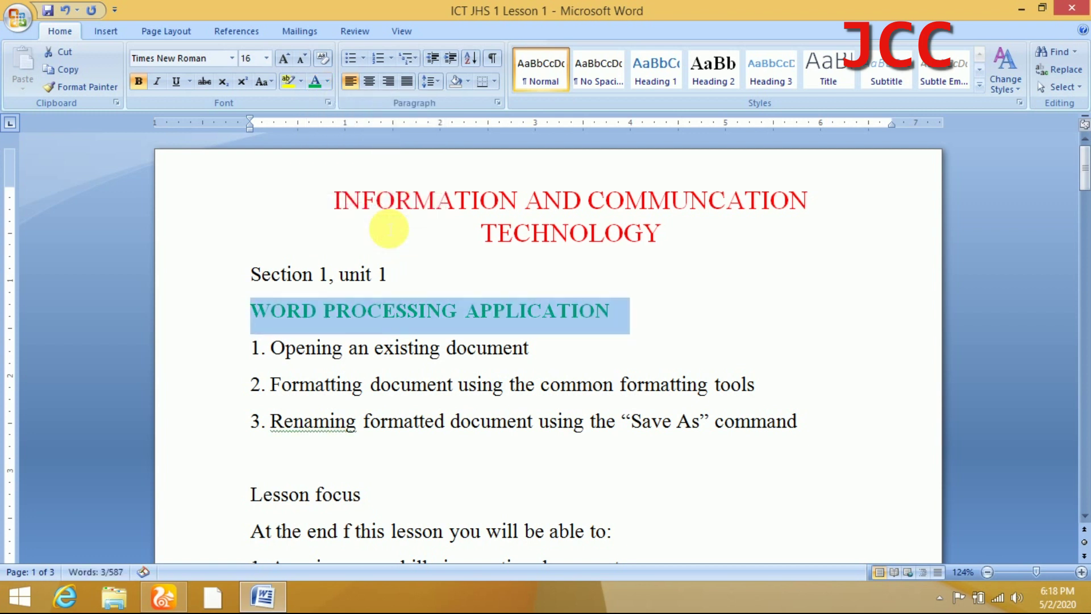
pyautogui.click(440, 347)
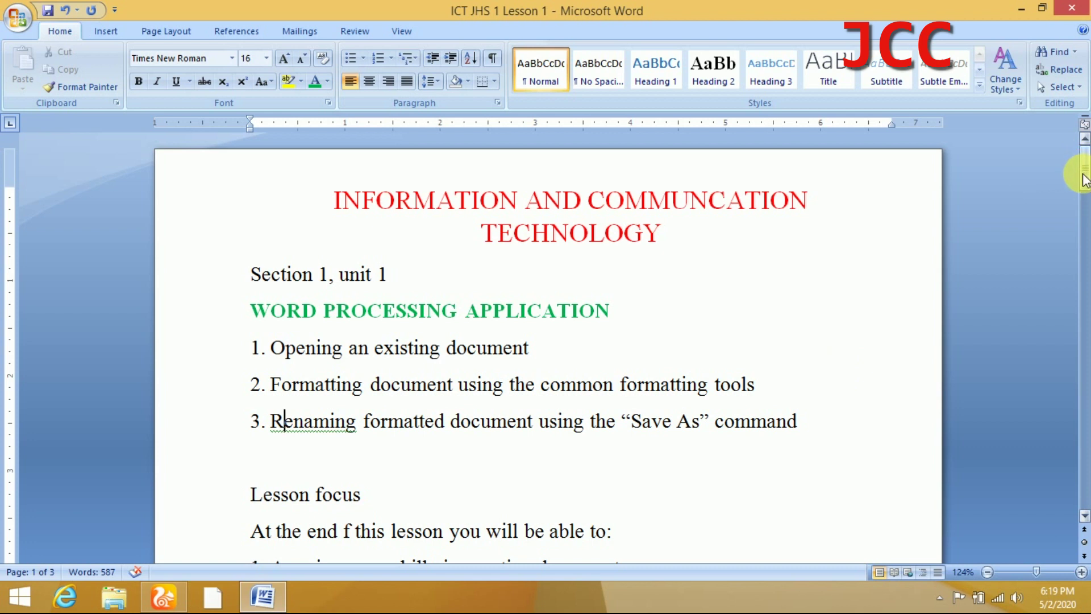
# Step: Underline the two-line red title
pyautogui.click(1057, 174)
pyautogui.moveTo(336, 200); pyautogui.dragTo(739, 243)
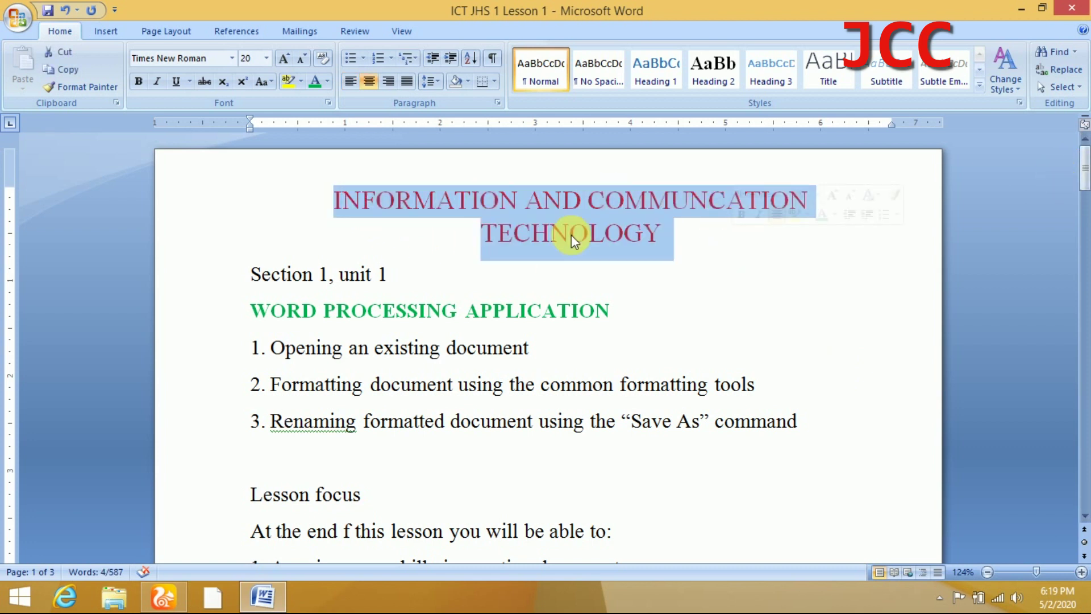
pyautogui.click(176, 86)
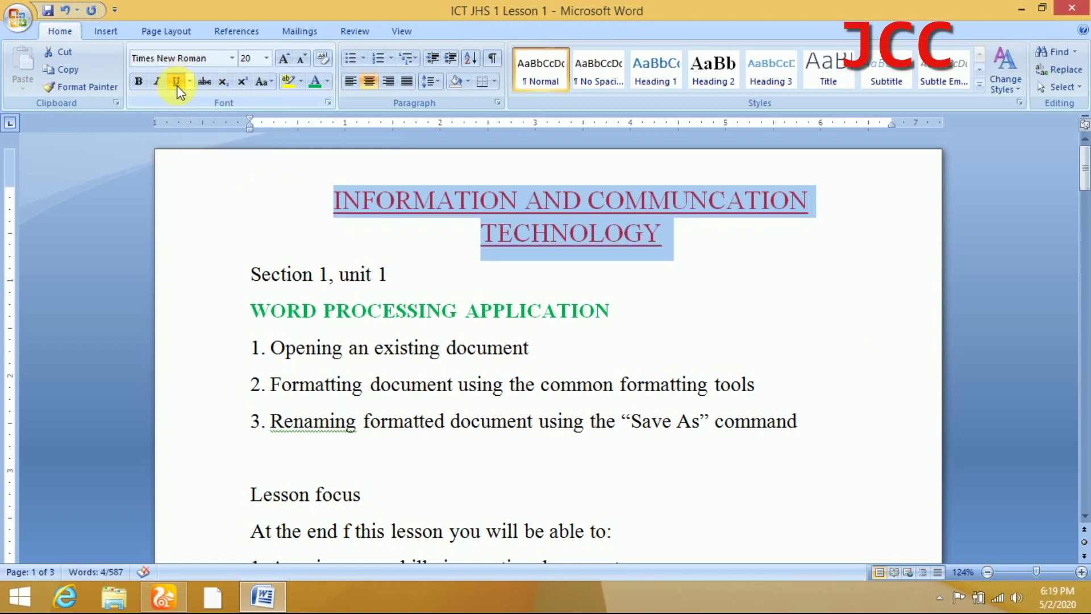
# Step: Underline the green WORD PROCESSING APPLICATION subheading
pyautogui.click(657, 309)
pyautogui.moveTo(645, 304); pyautogui.dragTo(216, 314)
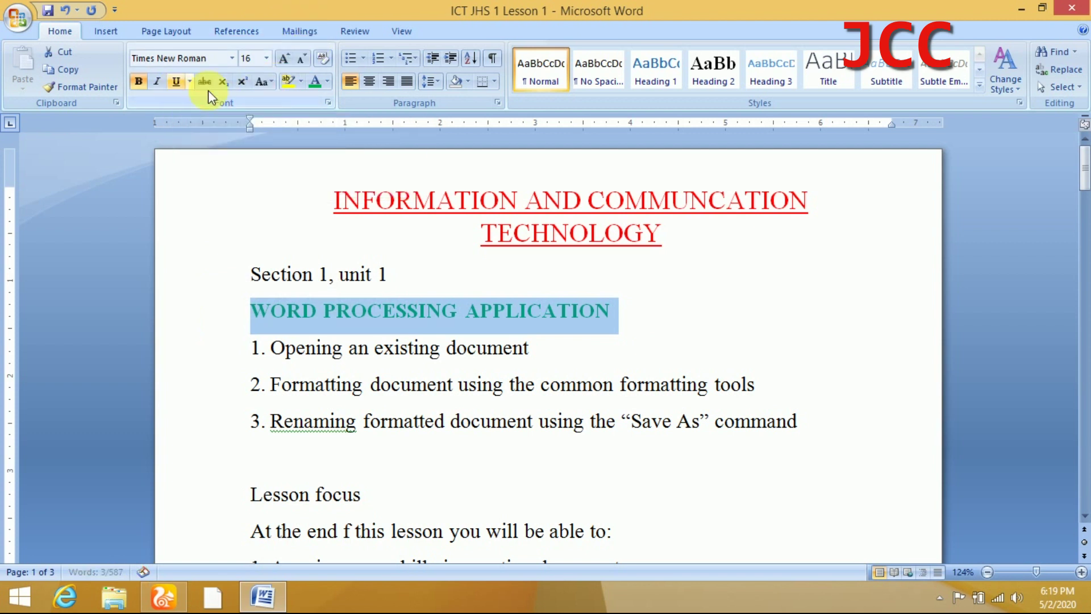
pyautogui.click(668, 319)
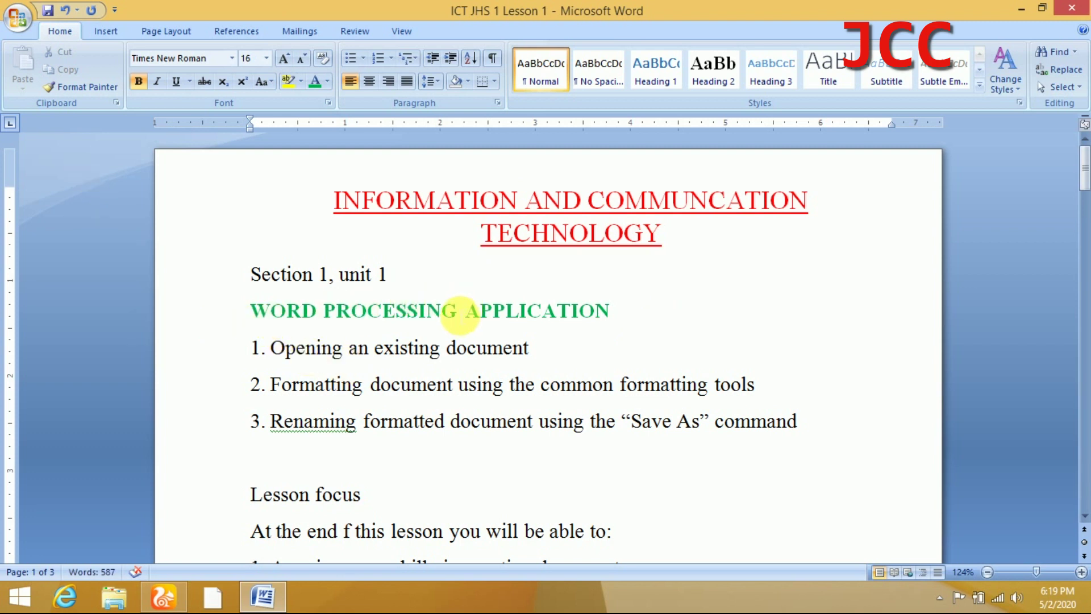
pyautogui.click(251, 310)
pyautogui.keyDown('shift'); pyautogui.click(611, 320); pyautogui.keyUp('shift')
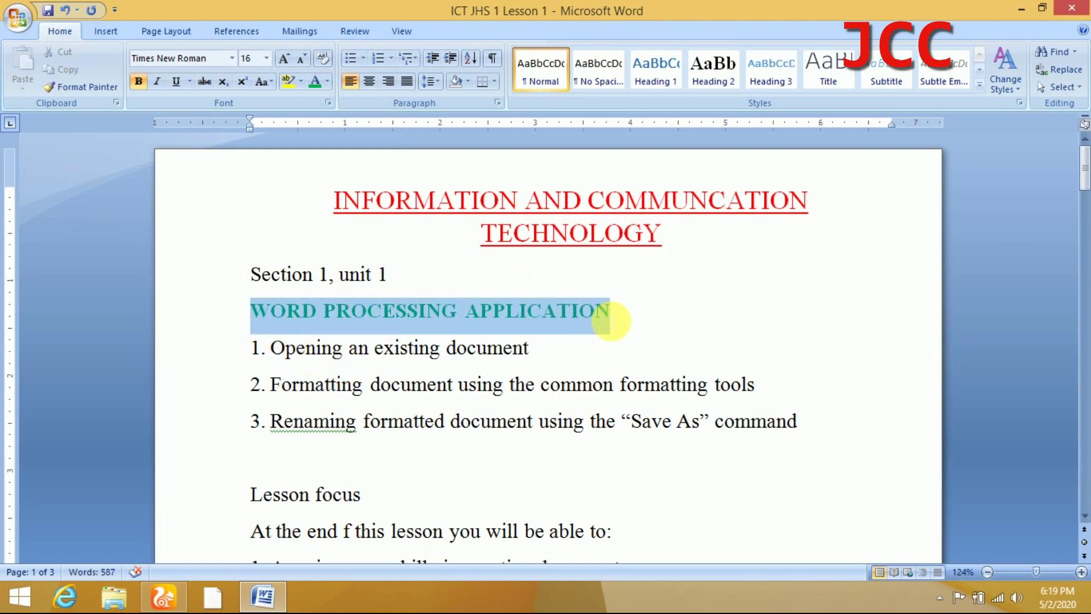
pyautogui.keyDown('shift'); pyautogui.click(628, 316); pyautogui.keyUp('shift')
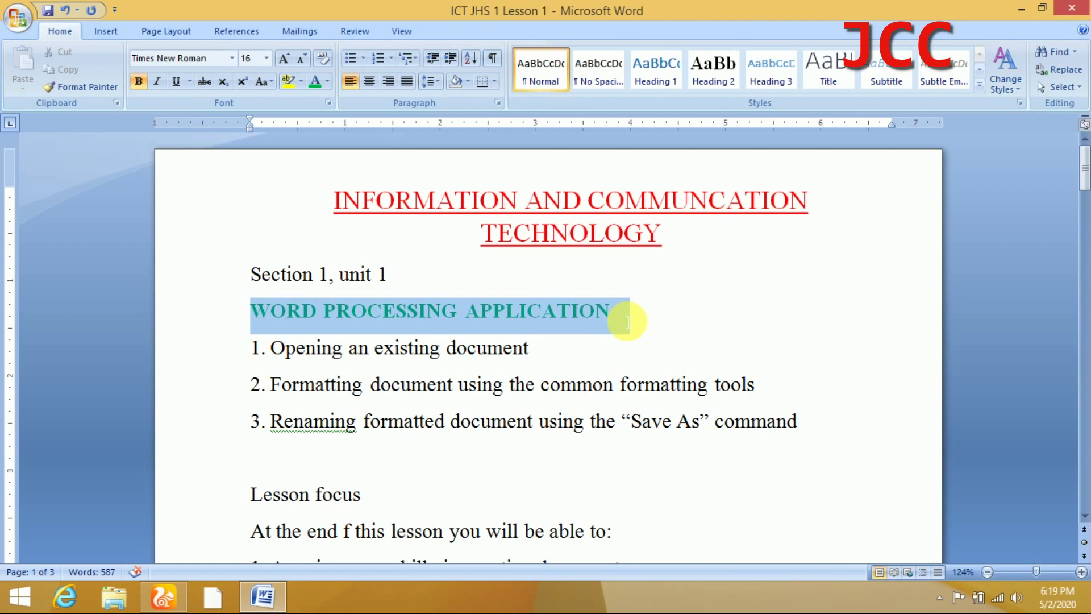
pyautogui.click(177, 83)
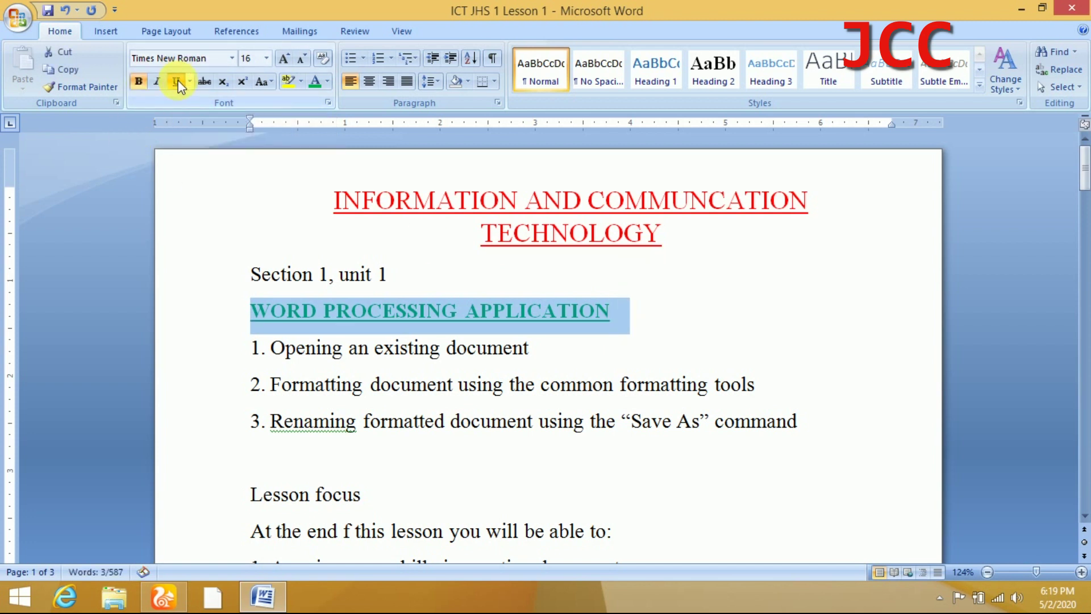
pyautogui.click(654, 300)
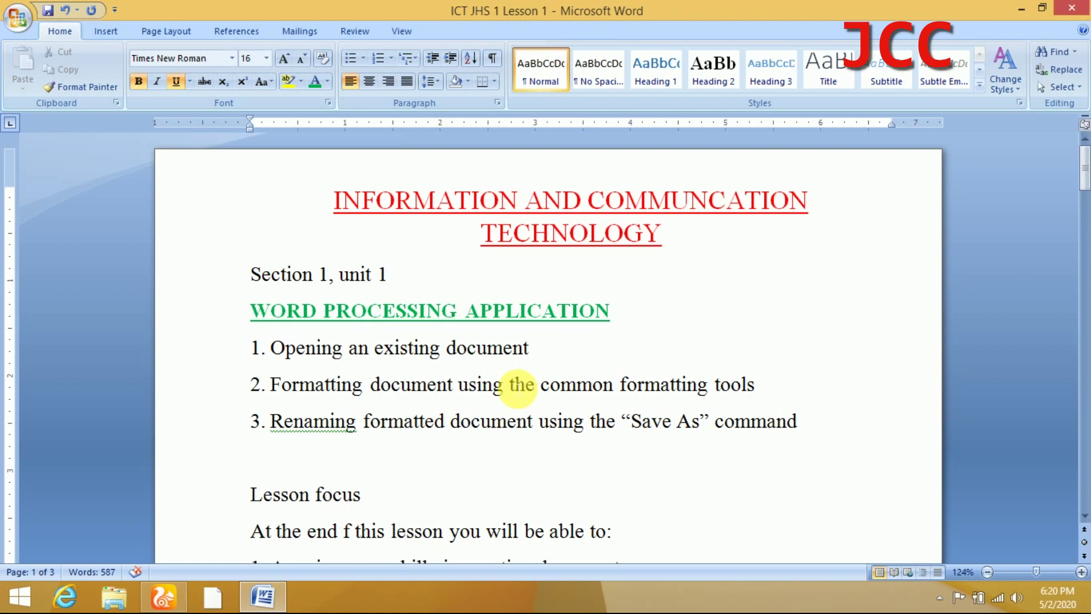
# Step: Save a copy of the document in Documents under the name 'ICT JHS 1'
pyautogui.click(17, 16)
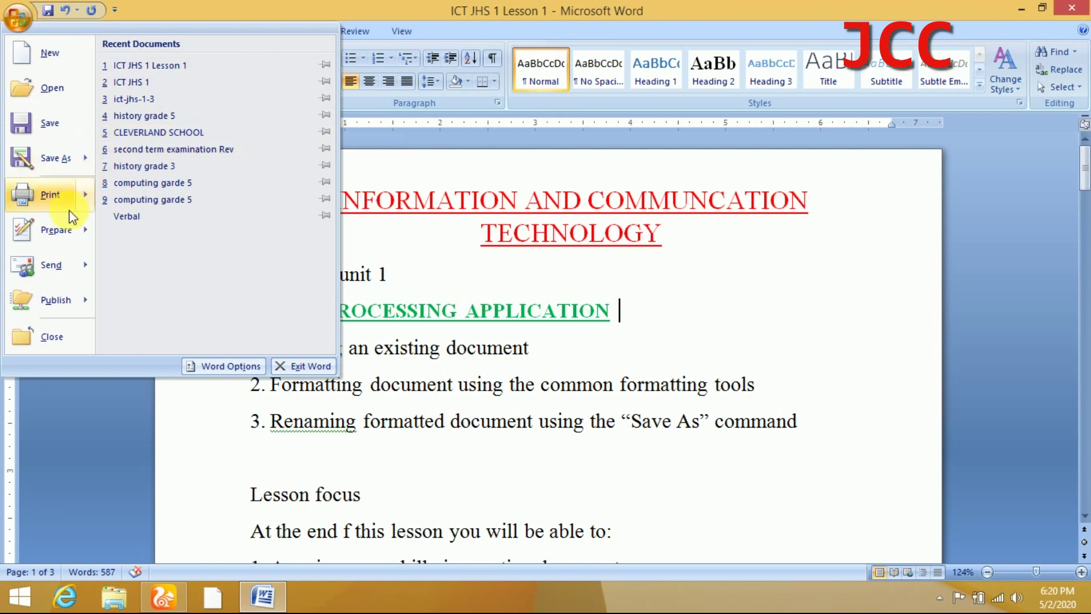
pyautogui.moveTo(46, 158)
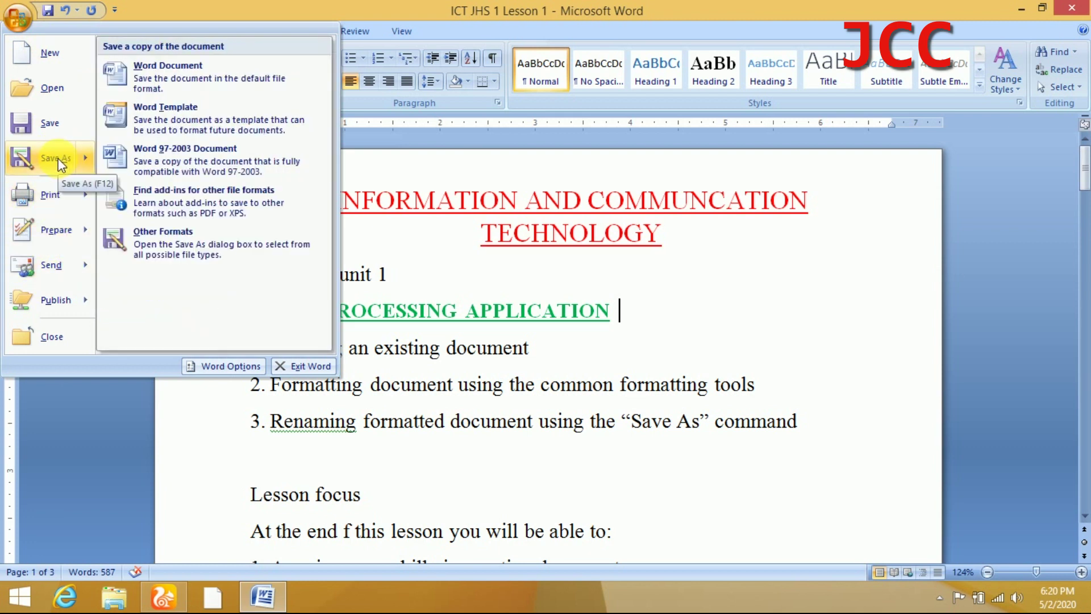
pyautogui.click(58, 158)
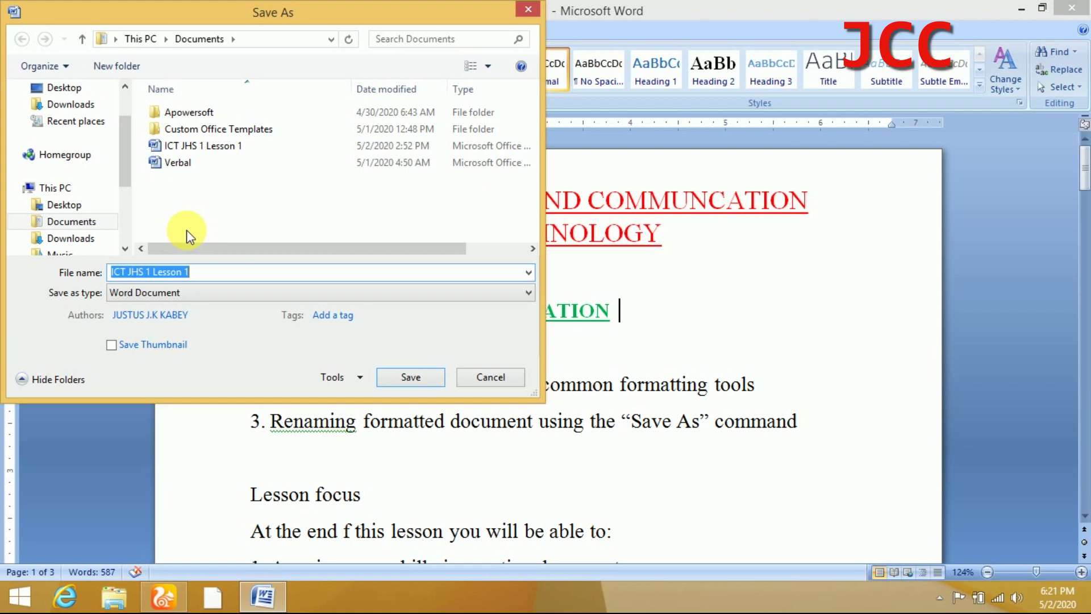
pyautogui.press('BackSpace')
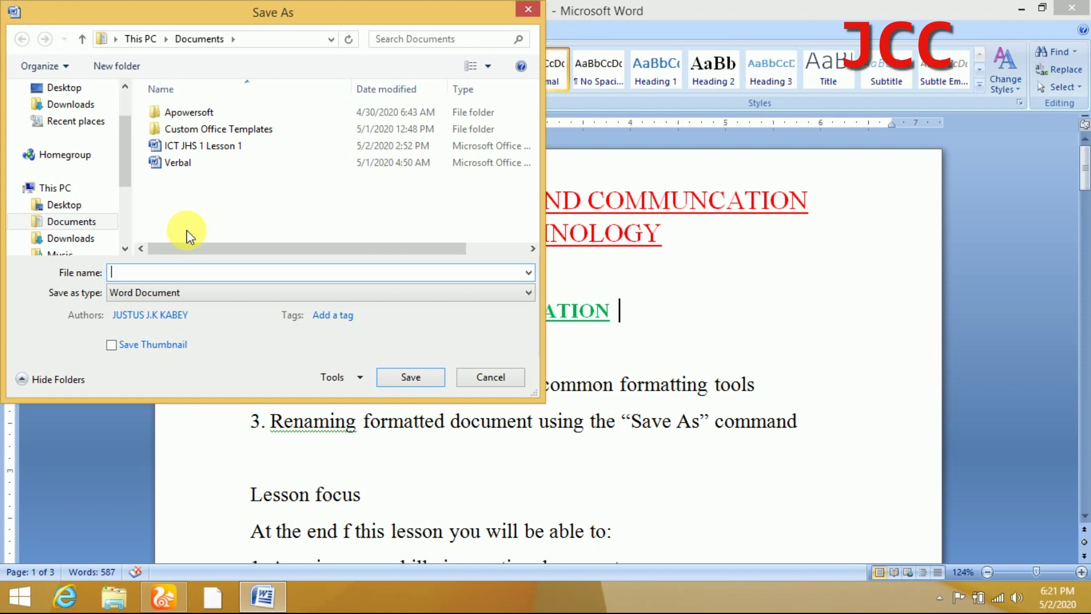
pyautogui.write('IC')
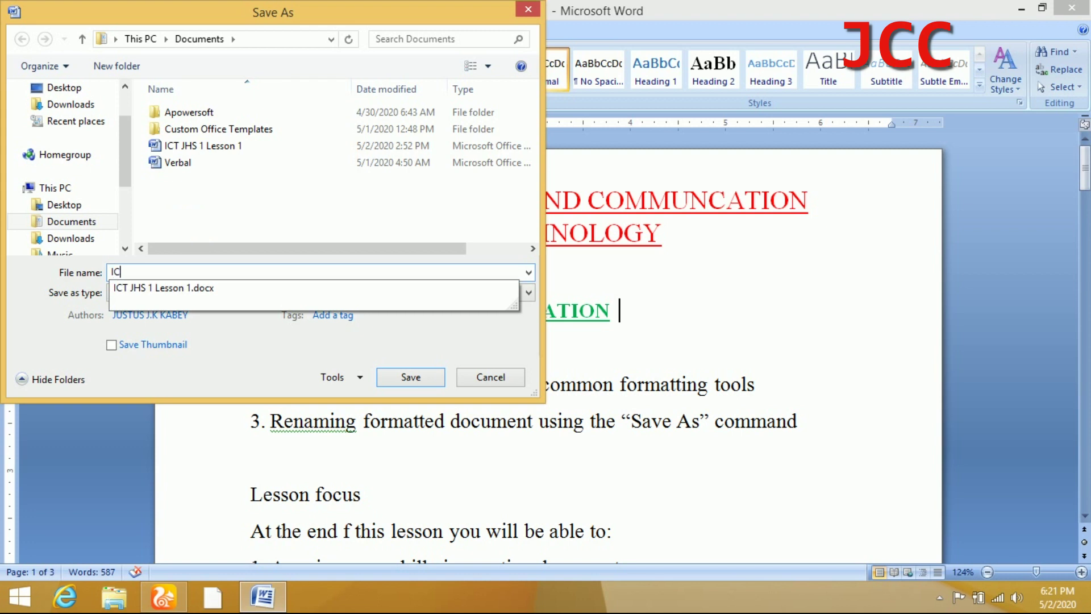
pyautogui.write('T JHS 1')
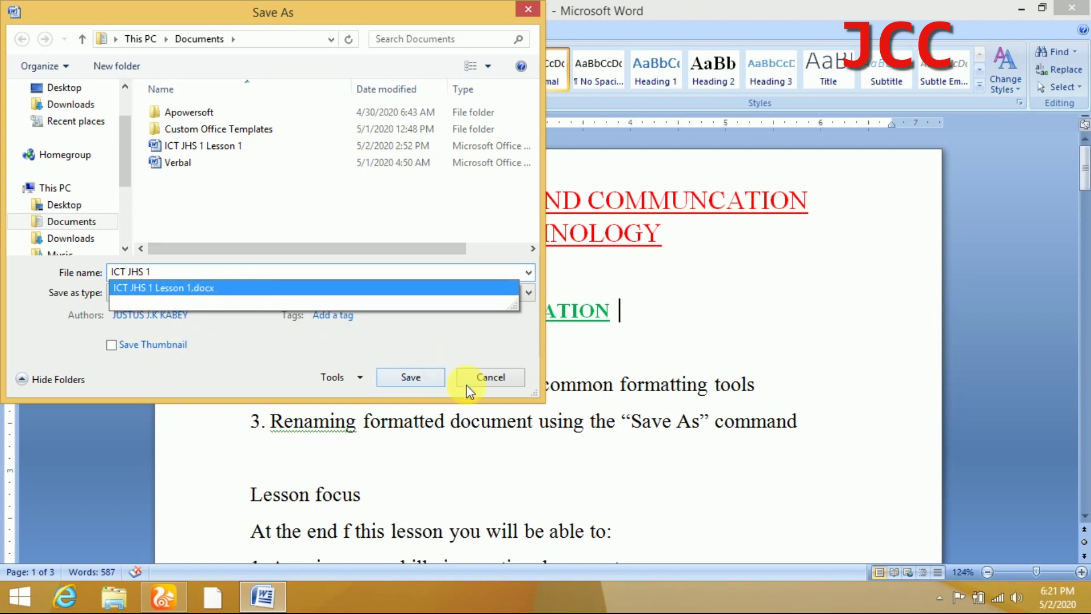
pyautogui.click(263, 289)
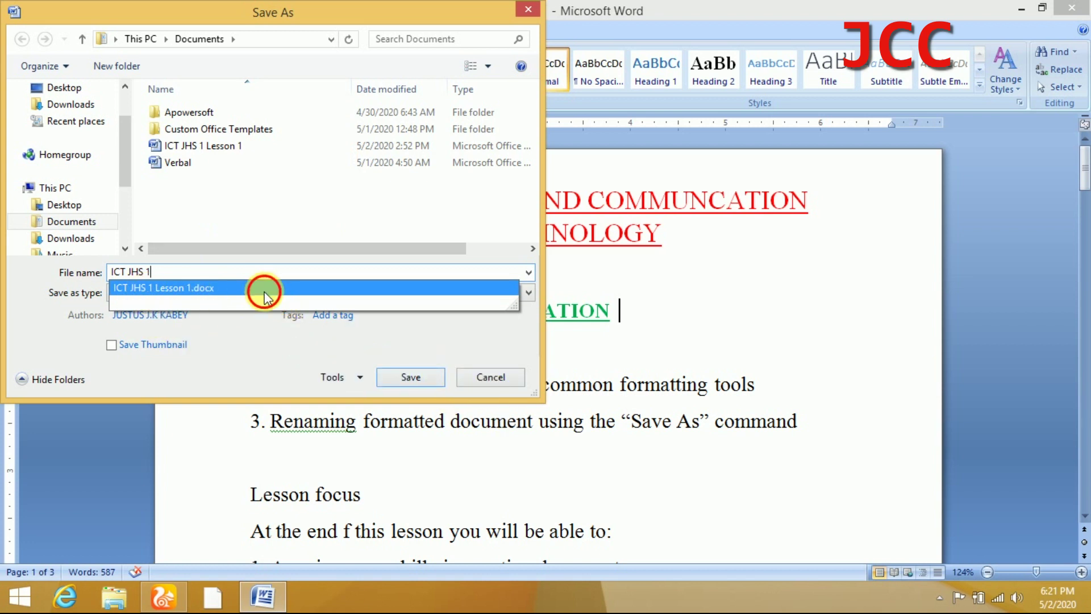
pyautogui.click(234, 281)
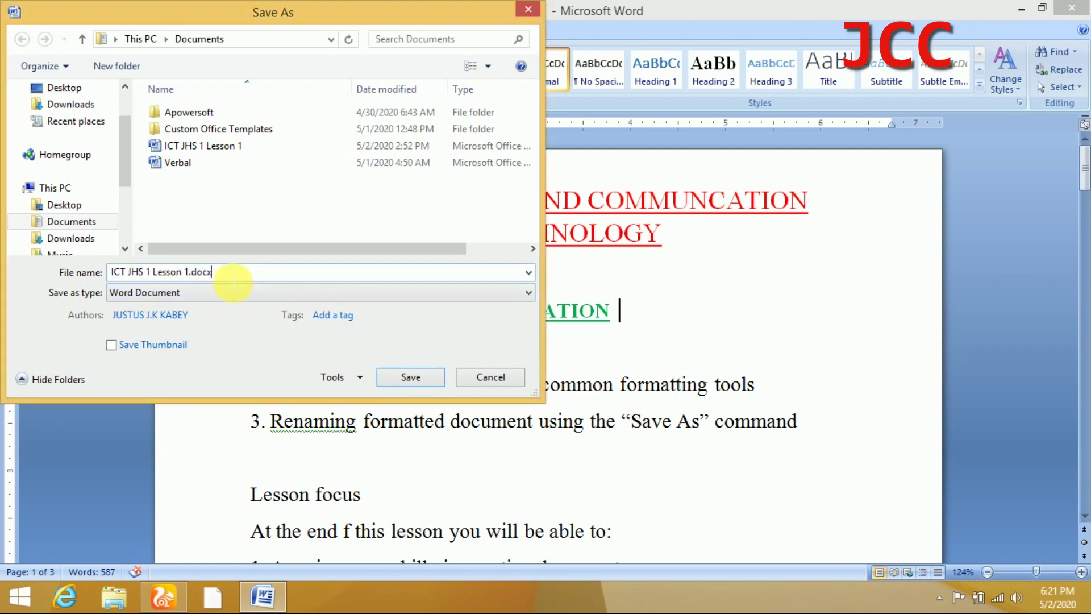
pyautogui.press('BackSpace')
pyautogui.press('BackSpace')
pyautogui.press('BackSpace')
pyautogui.press('BackSpace')
pyautogui.press('BackSpace')
pyautogui.press('BackSpace')
pyautogui.press('BackSpace')
pyautogui.press('BackSpace')
pyautogui.press('BackSpace')
pyautogui.press('BackSpace')
pyautogui.press('BackSpace')
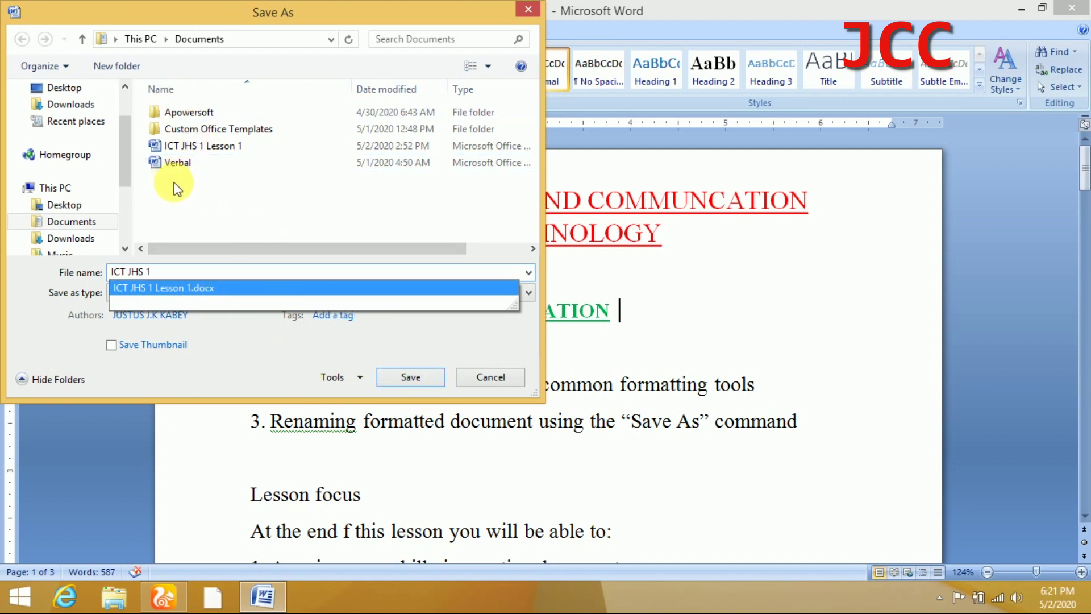
pyautogui.click(75, 223)
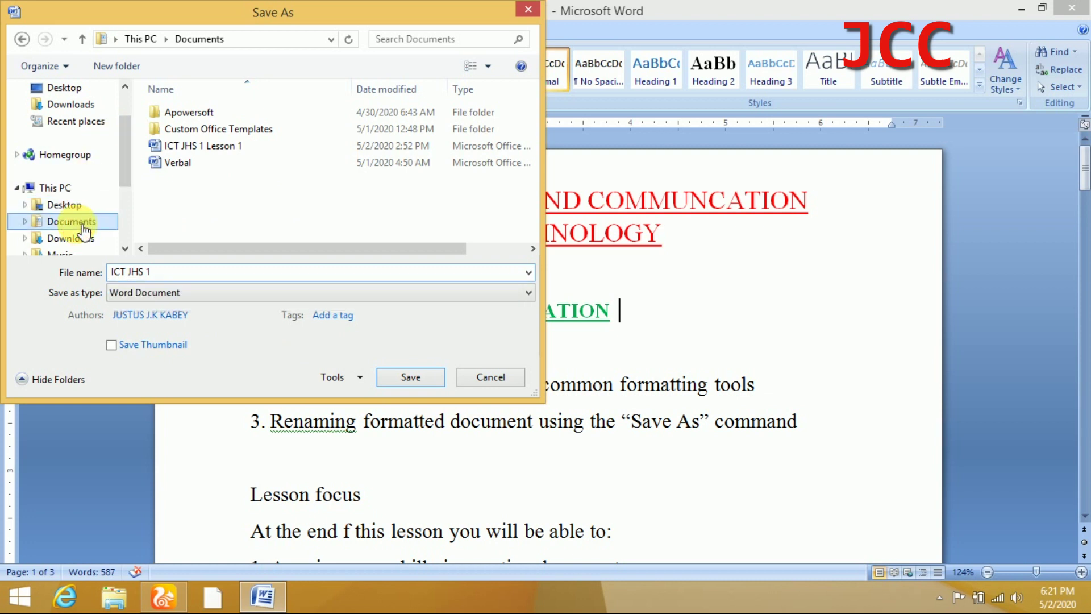
pyautogui.click(418, 383)
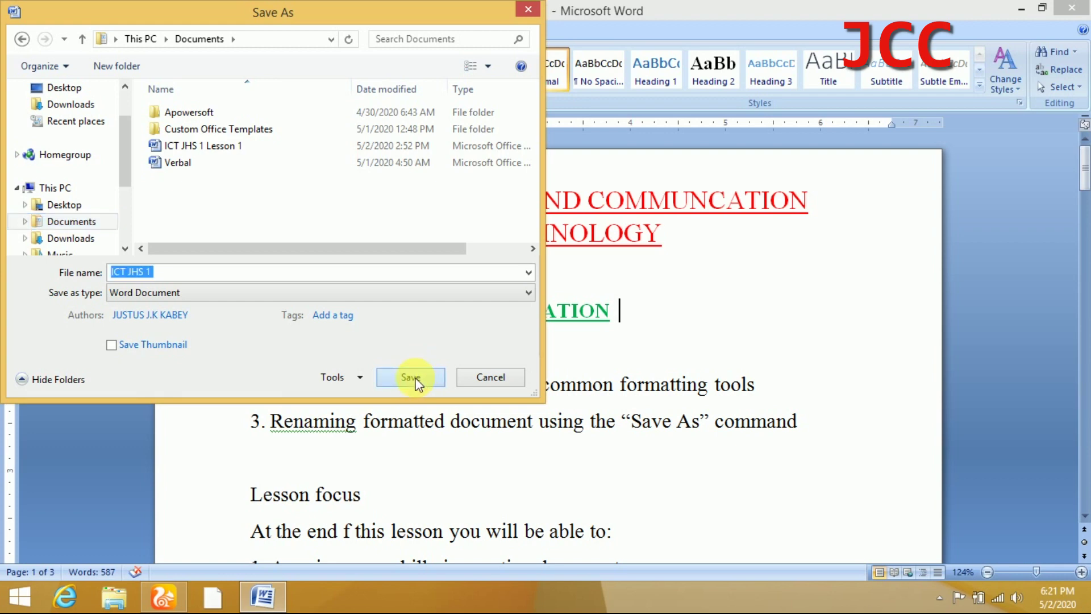